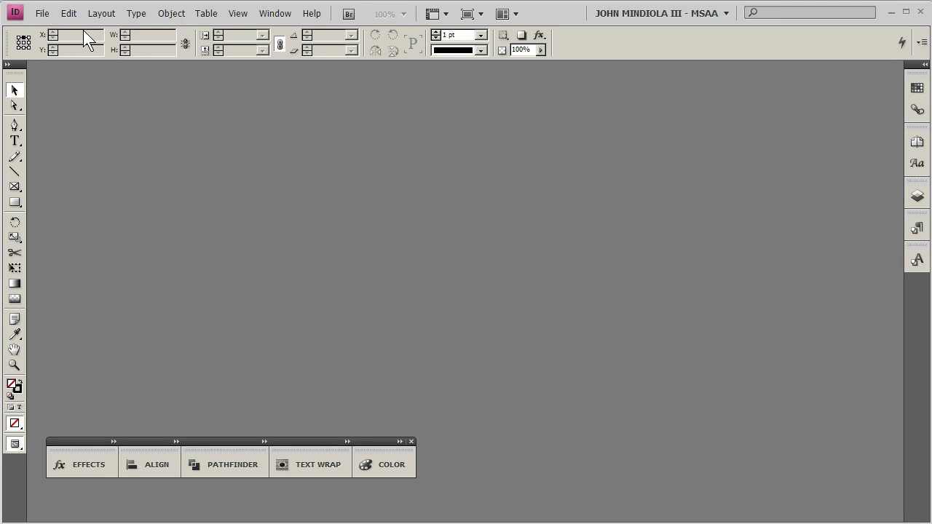
Start a new InDesign document from File > New > Document.
click(41, 17)
mouse_move(49, 29)
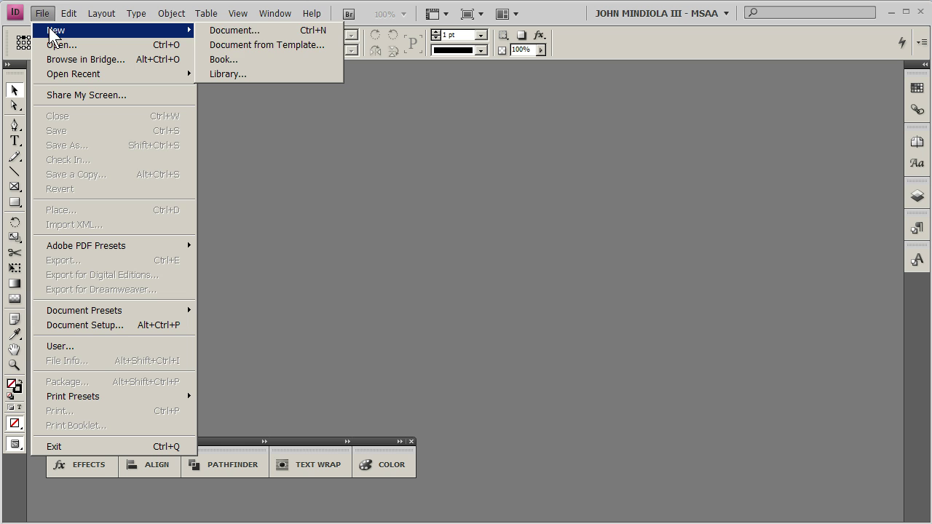
click(274, 33)
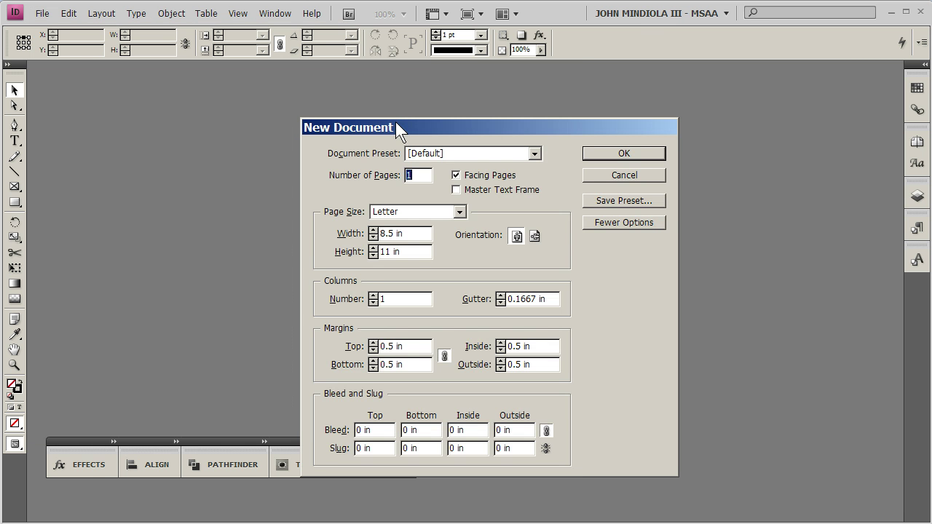
drag(395, 124, 337, 97)
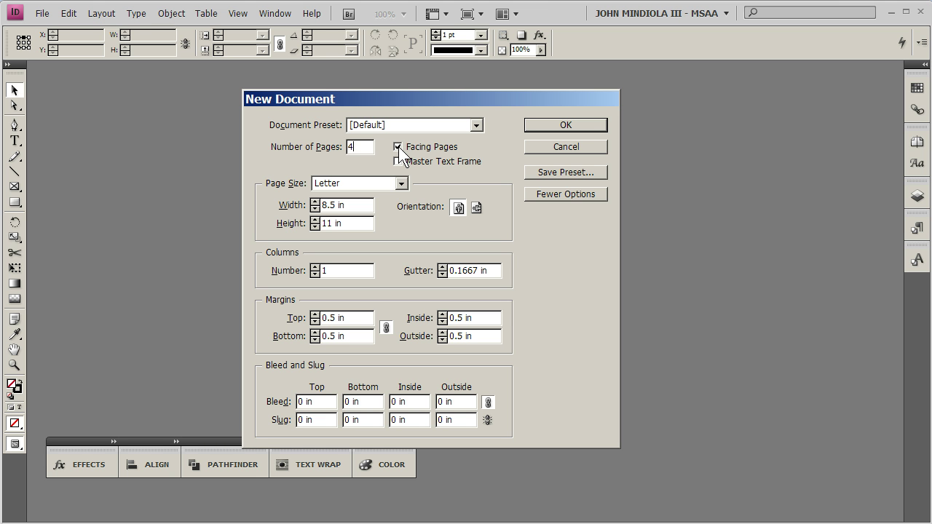
Make the 4 Letter pages single-sided, editing the page height and trying landscape orientation.
click(397, 146)
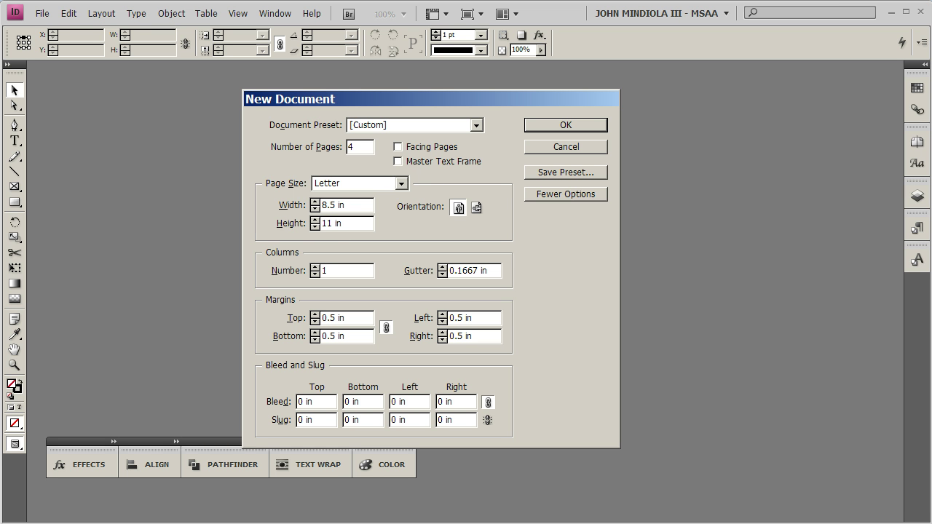
click(266, 217)
click(354, 224)
click(476, 208)
Restore portrait orientation, raise the columns to 3, and set a 0.25 in bleed on all sides.
click(458, 208)
click(316, 267)
click(315, 267)
text(0.25)
key(Tab)
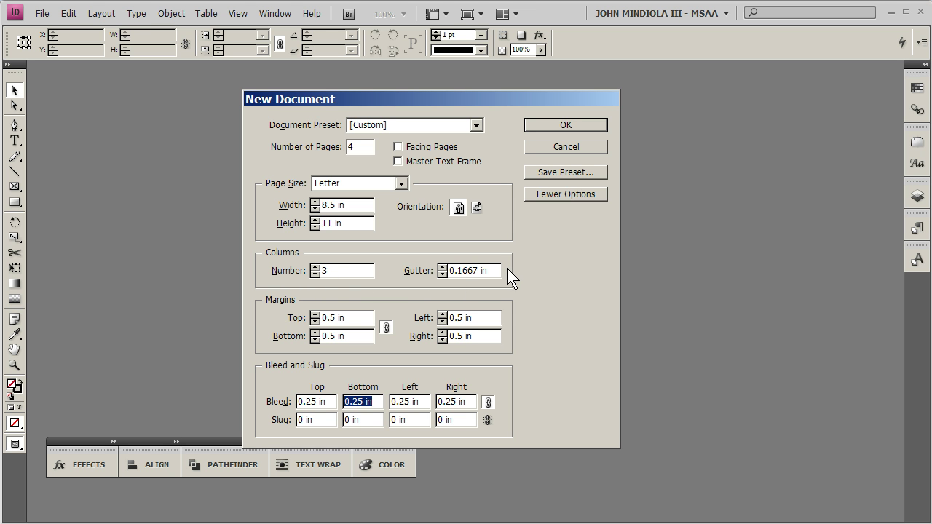
Create the Untitled-1 document and scroll through its first pages.
click(556, 124)
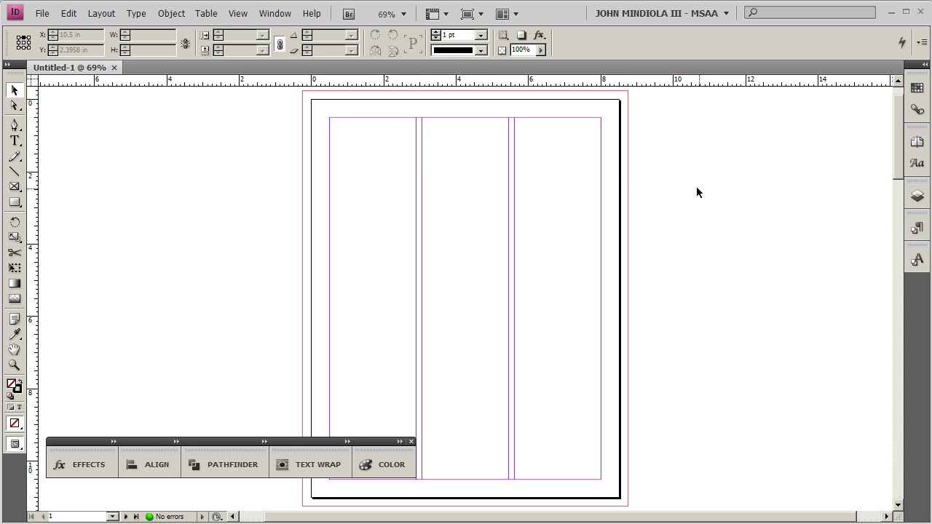
scroll(704, 194, down, 8)
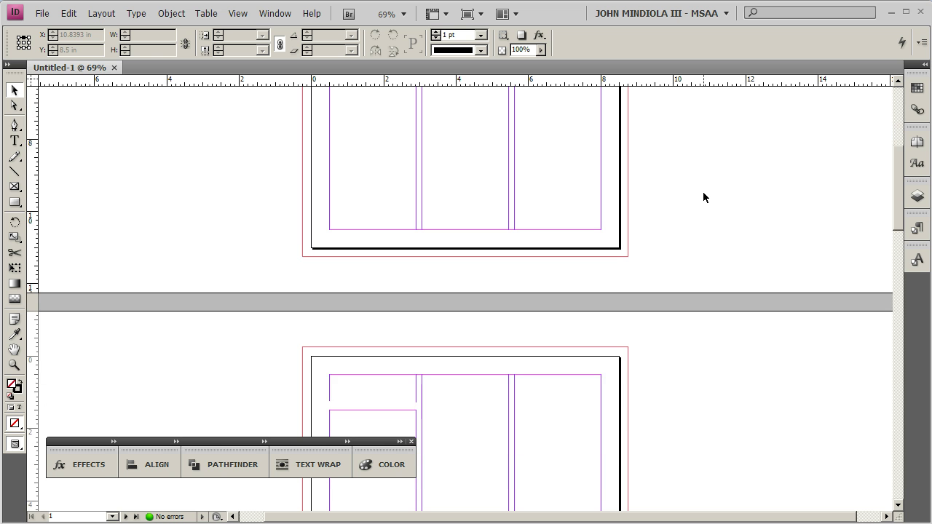
drag(899, 195, 899, 114)
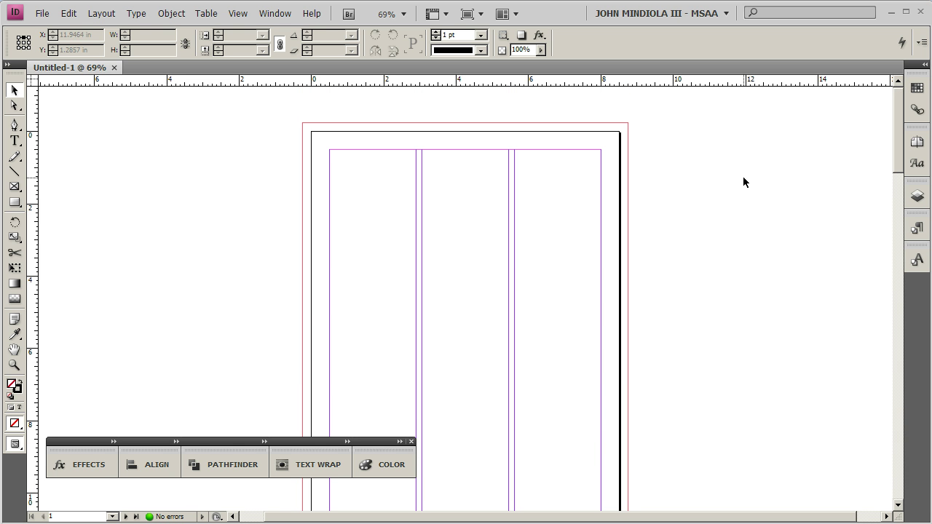
Open the Pages panel, enlarge it, and select the A-Master.
click(924, 143)
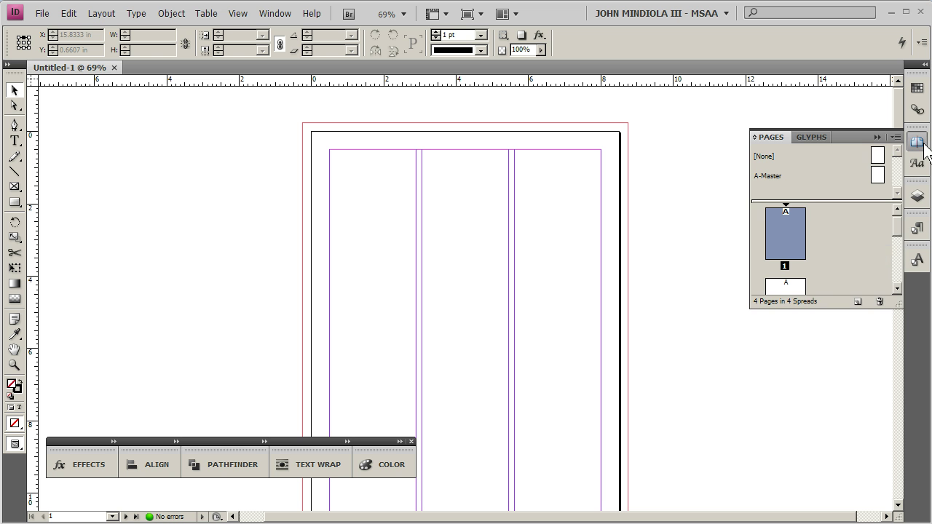
drag(897, 306, 894, 443)
key(alt+w)
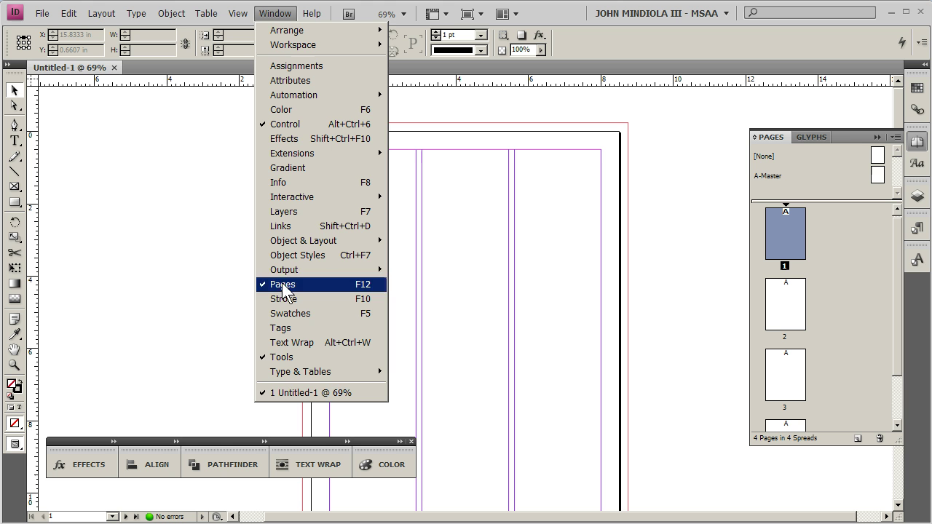
click(843, 120)
click(821, 175)
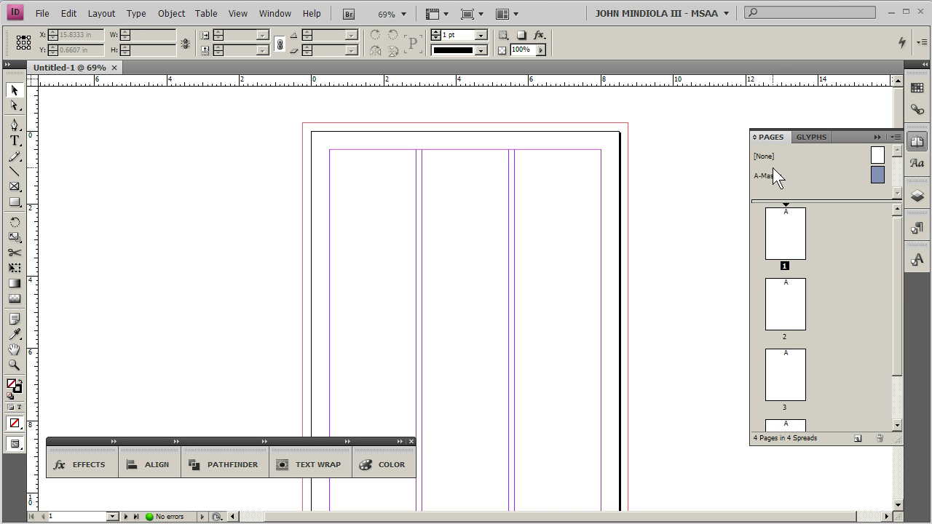
scroll(884, 237, down, 1)
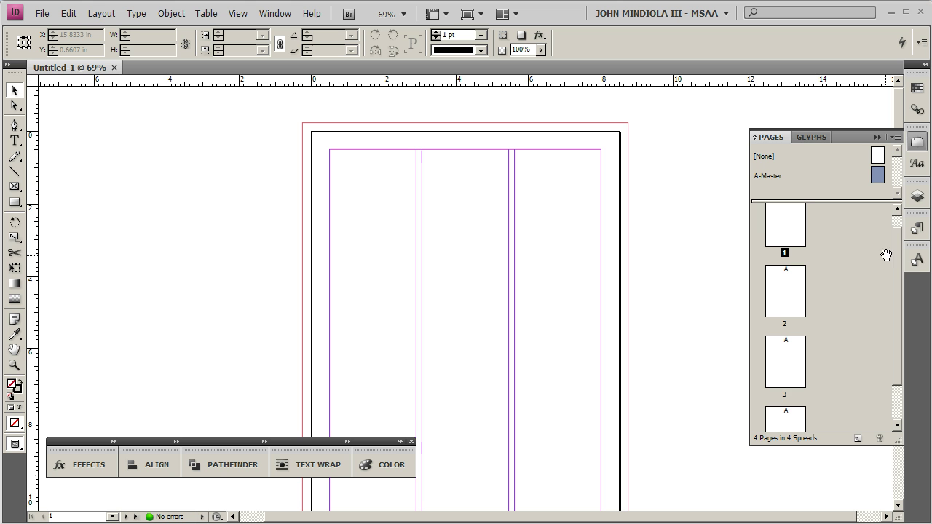
scroll(896, 247, up, 1)
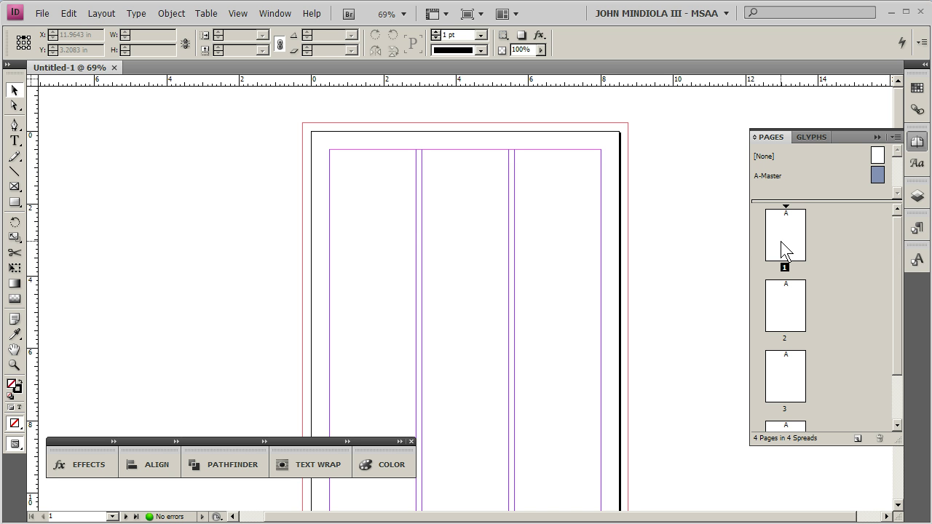
Jump to page 2 from the Pages panel, then back to page 1.
click(787, 314)
double_click(787, 315)
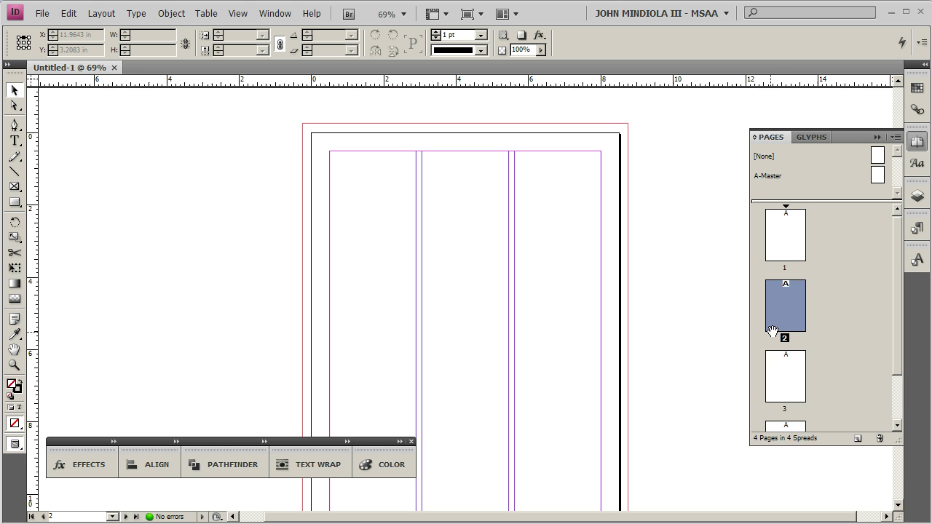
double_click(787, 237)
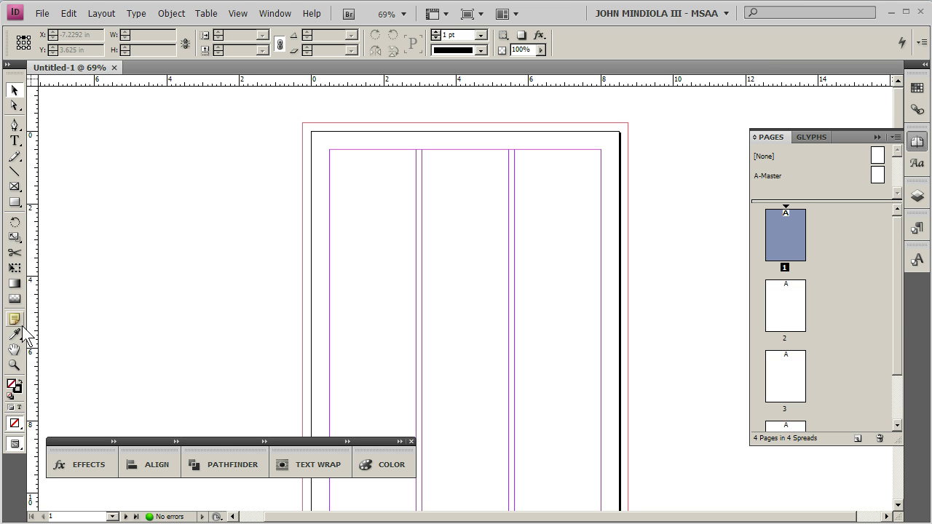
Draw a black-filled, no-stroke rectangle across page 1's upper columns, then open the Pages panel menu.
click(15, 203)
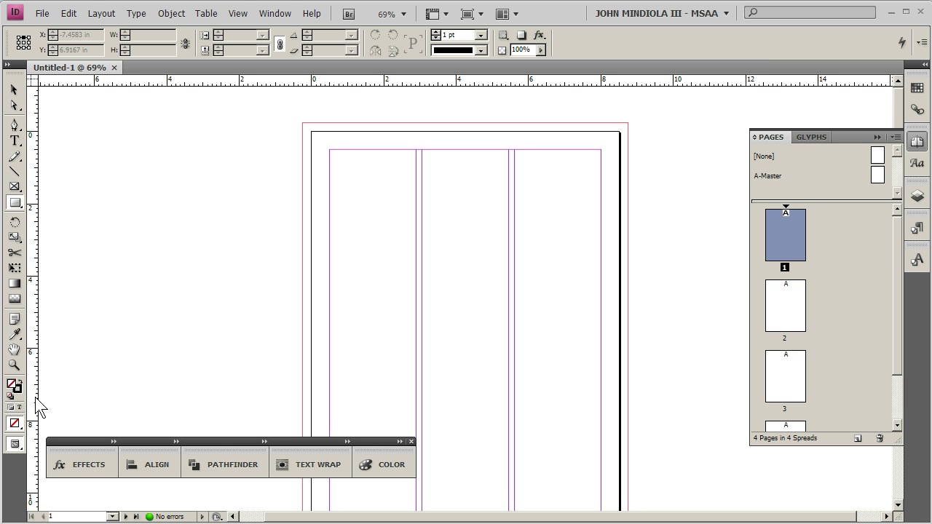
click(20, 380)
drag(357, 212, 583, 282)
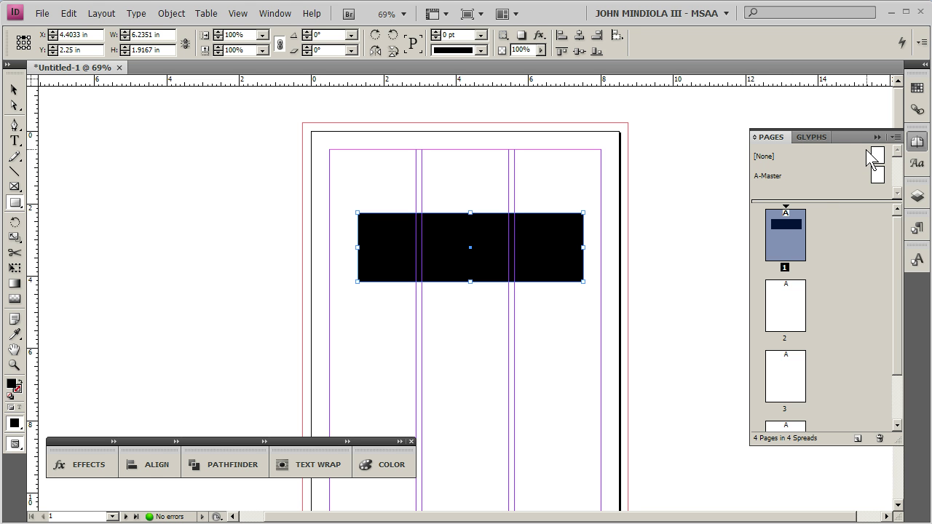
click(896, 138)
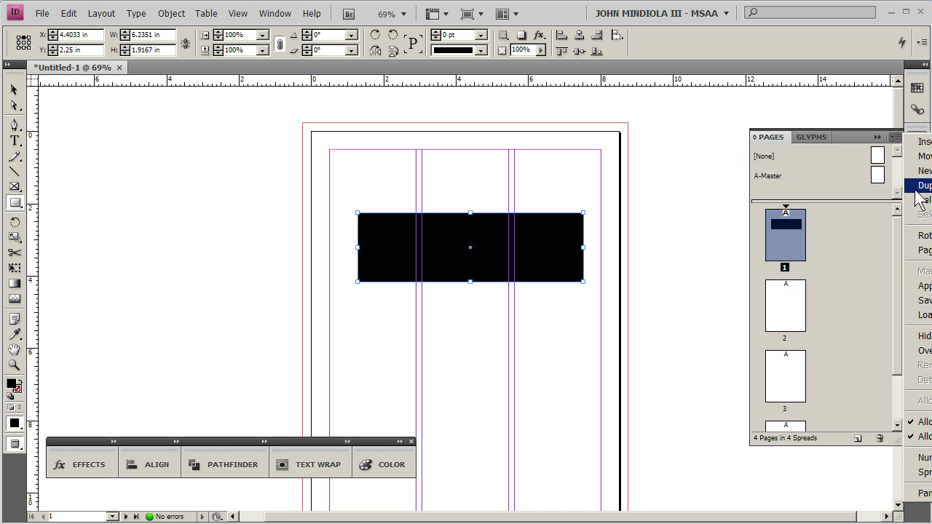
In Panel Options, set page thumbnails to Extra Large and master thumbnails to Small.
mouse_move(926, 250)
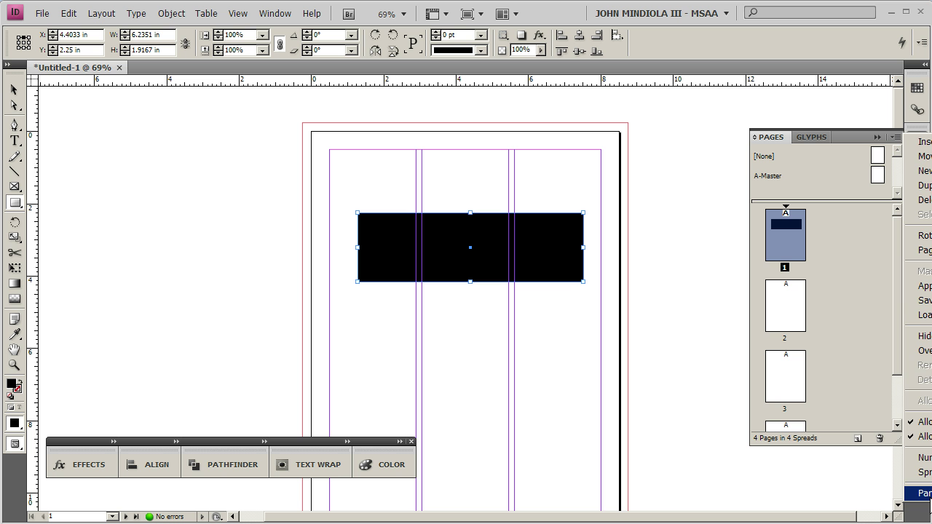
click(924, 494)
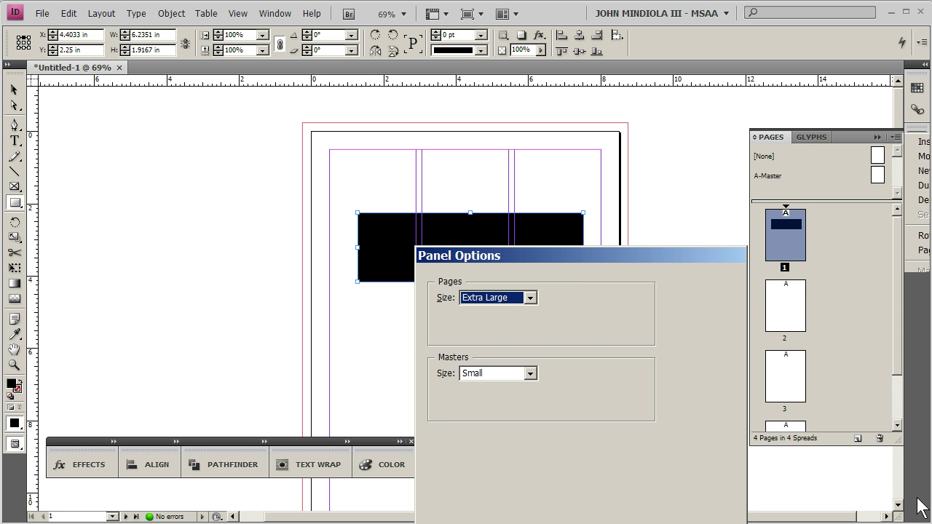
drag(577, 260, 617, 130)
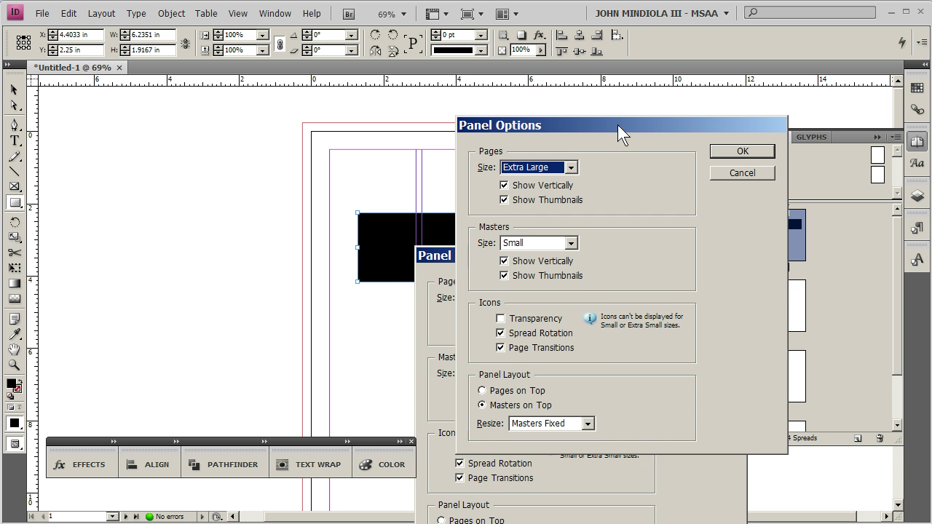
click(571, 167)
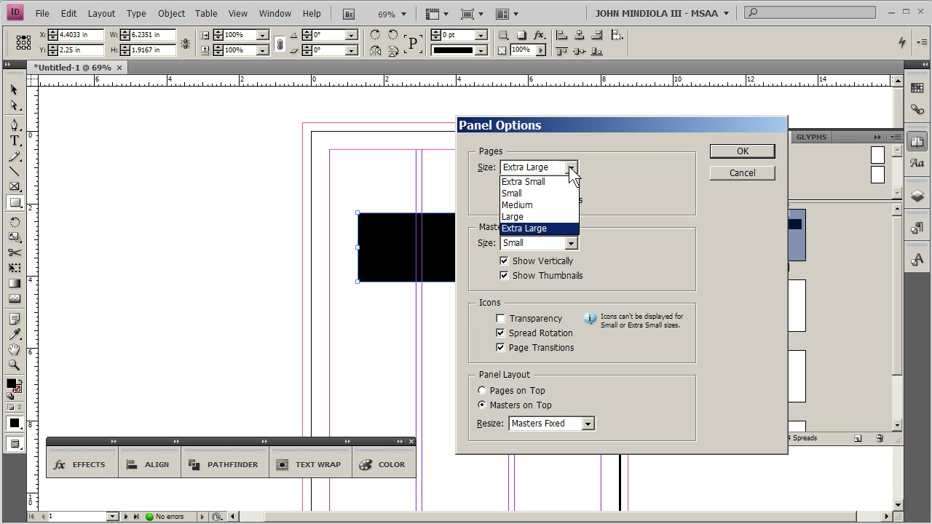
click(532, 228)
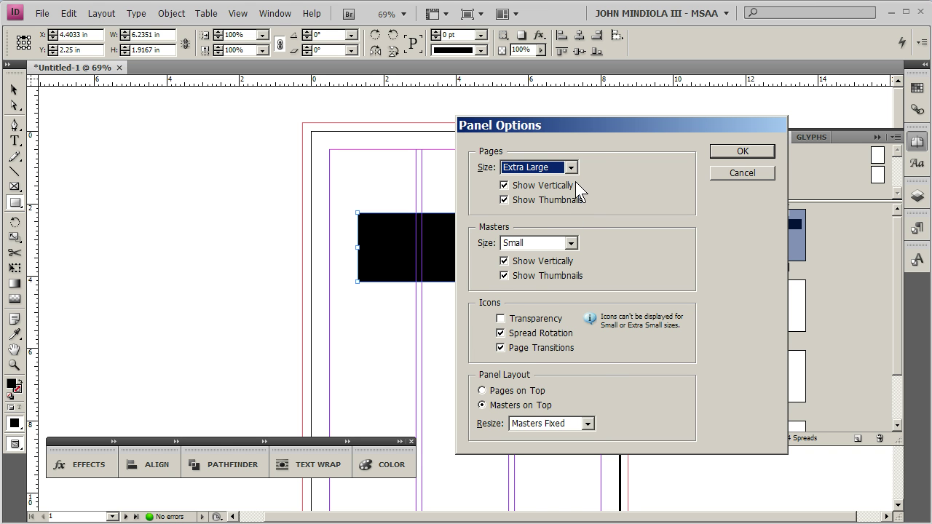
drag(663, 125, 595, 123)
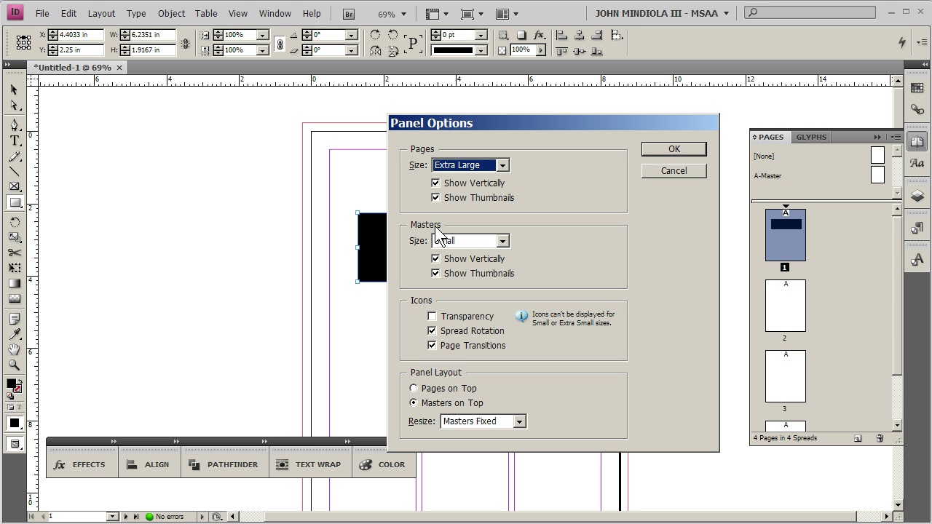
click(501, 241)
click(552, 243)
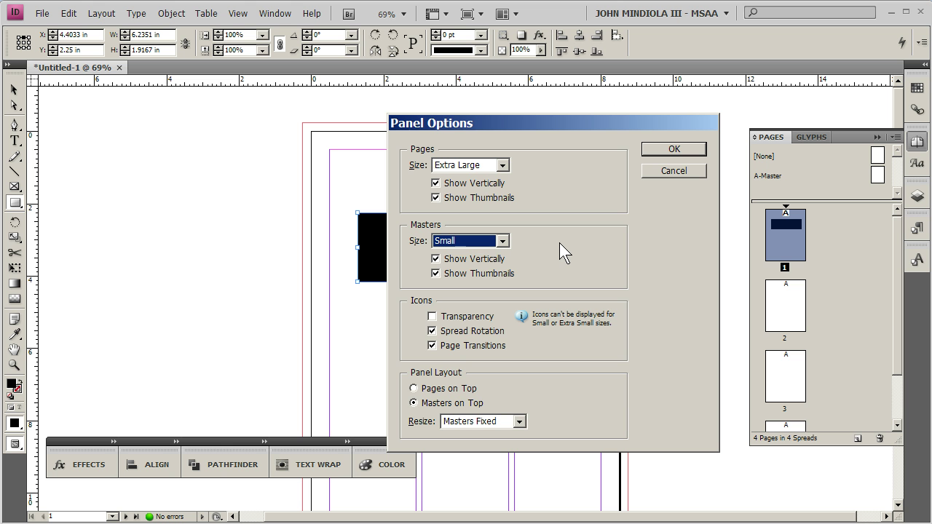
click(671, 149)
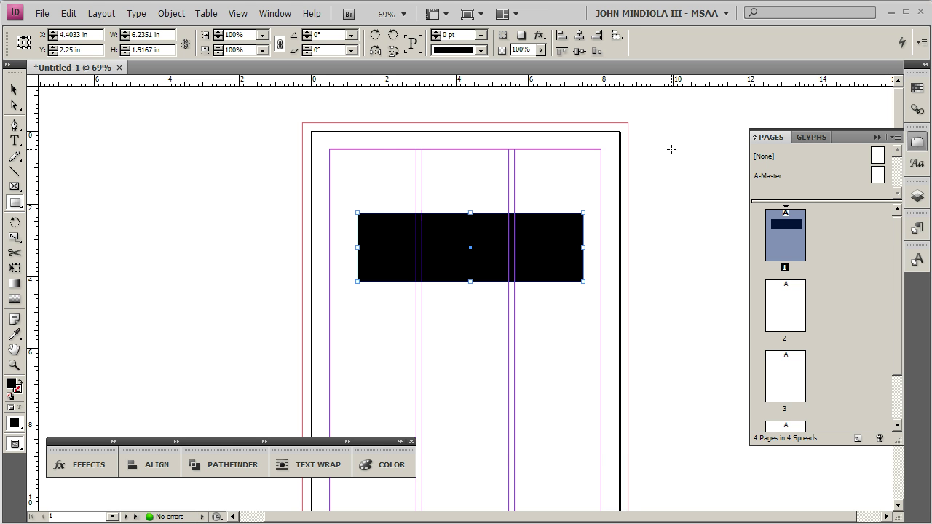
Show page 2 and set the fill colour to bright green (R 0, G 241, B 83).
click(788, 313)
double_click(787, 312)
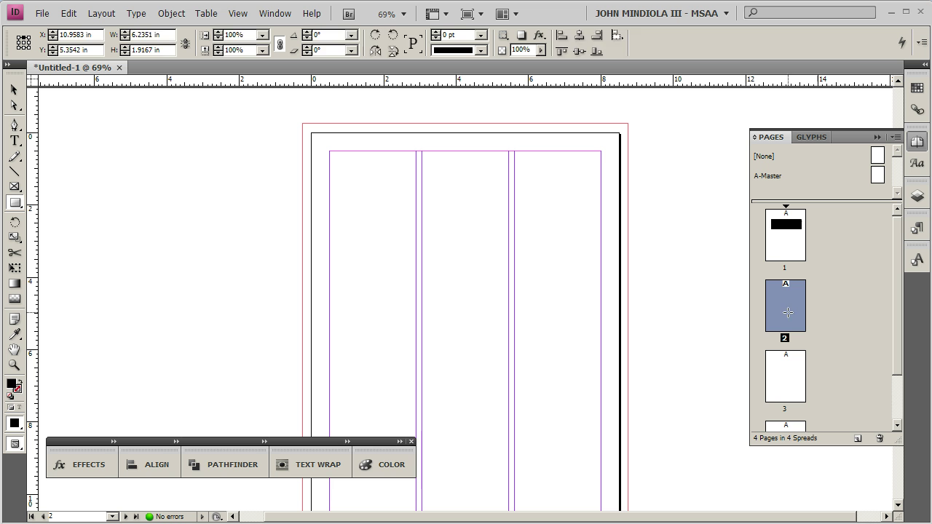
double_click(11, 383)
click(428, 353)
drag(428, 353, 404, 316)
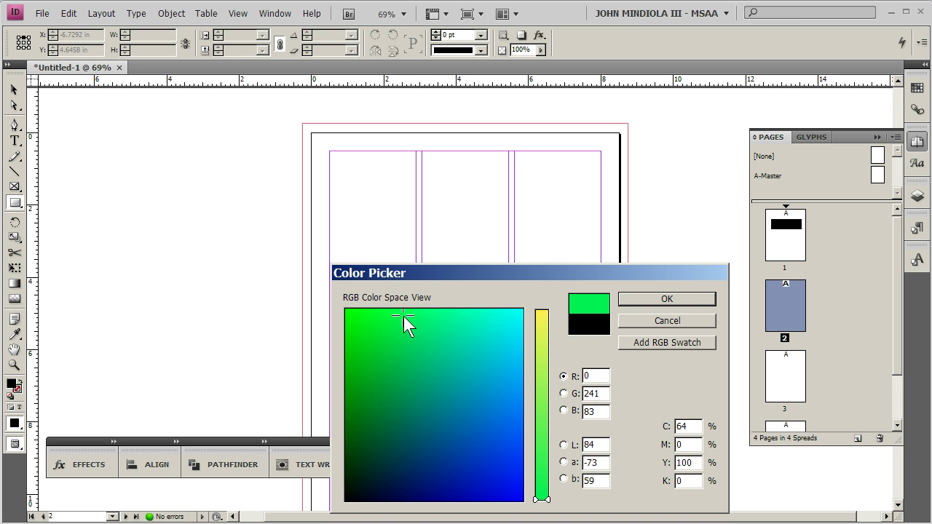
click(692, 299)
Draw a tall 2.3681 × 5.7004 in green rectangle across page 2's first two columns.
mouse_move(383, 218)
mouse_down()
mouse_move(374, 212)
mouse_move(458, 411)
mouse_up()
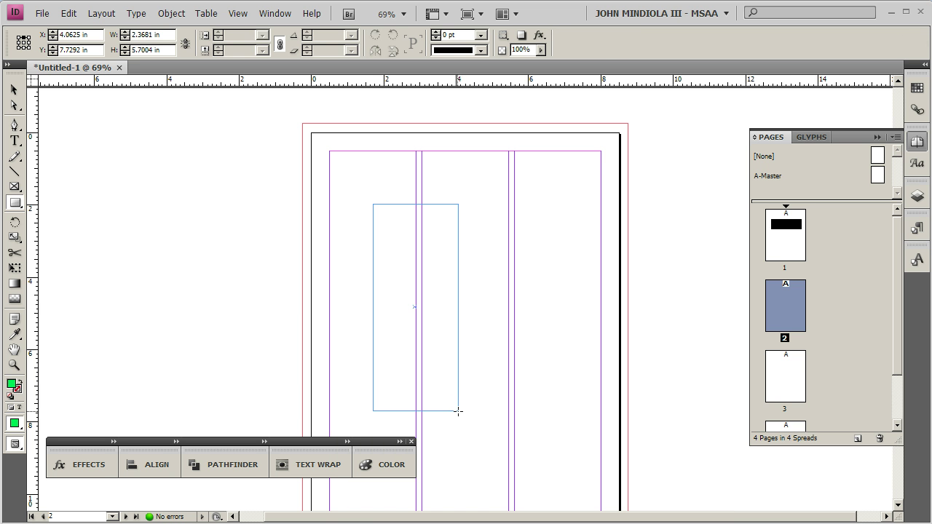
double_click(789, 232)
double_click(783, 318)
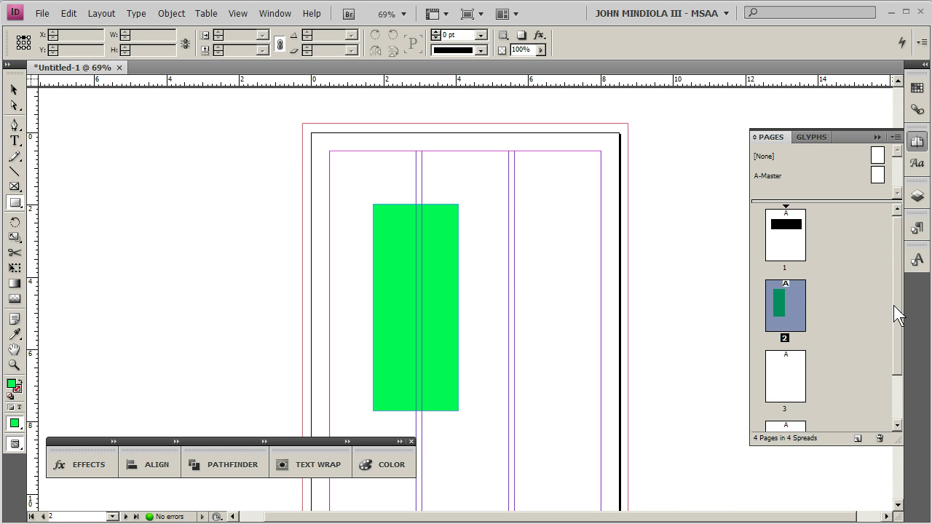
scroll(895, 312, down, 2)
drag(896, 444, 891, 512)
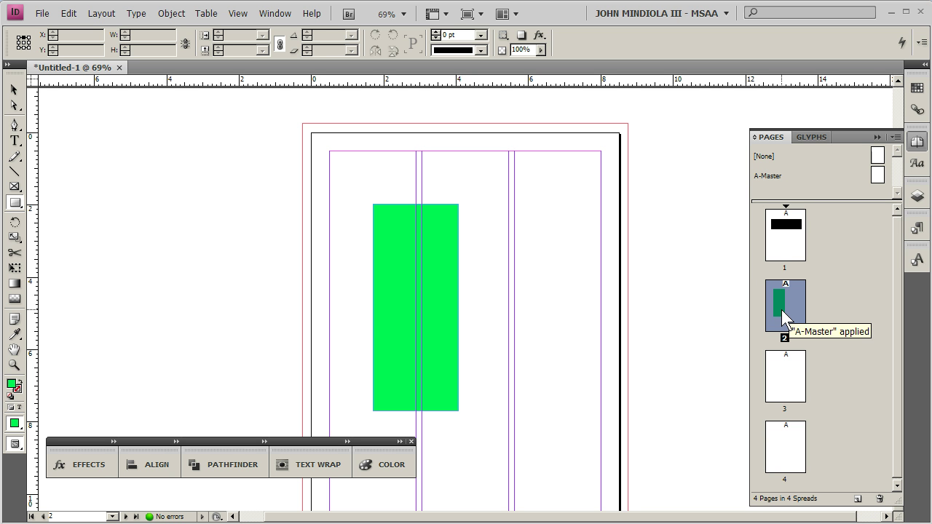
click(14, 90)
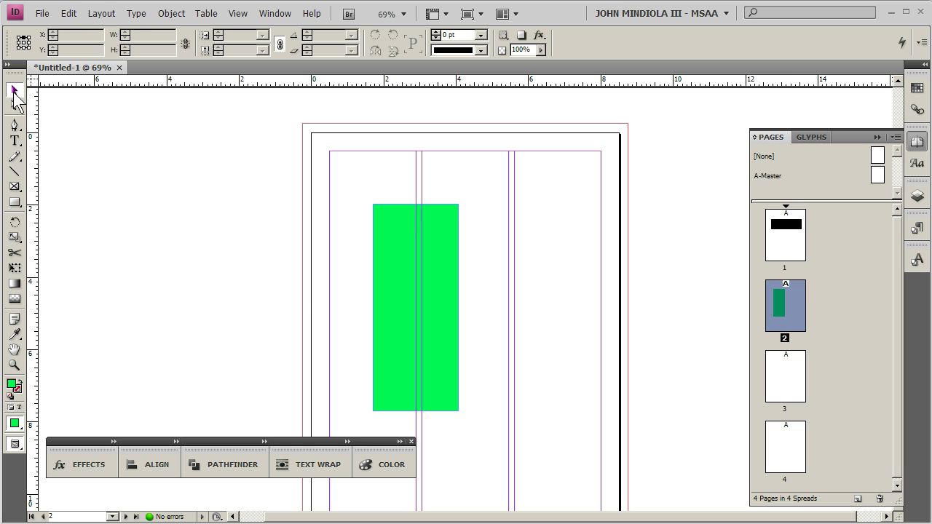